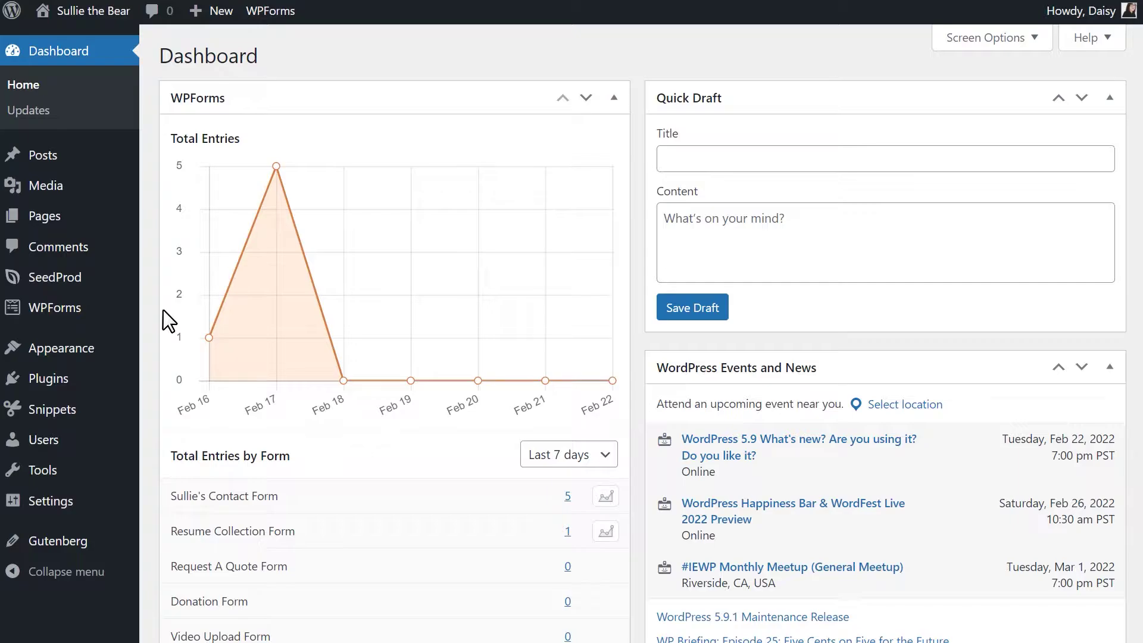
Step: Install the Campaign Monitor Addon from the WPForms Addons page so it shows Active
mouse_move(89, 318)
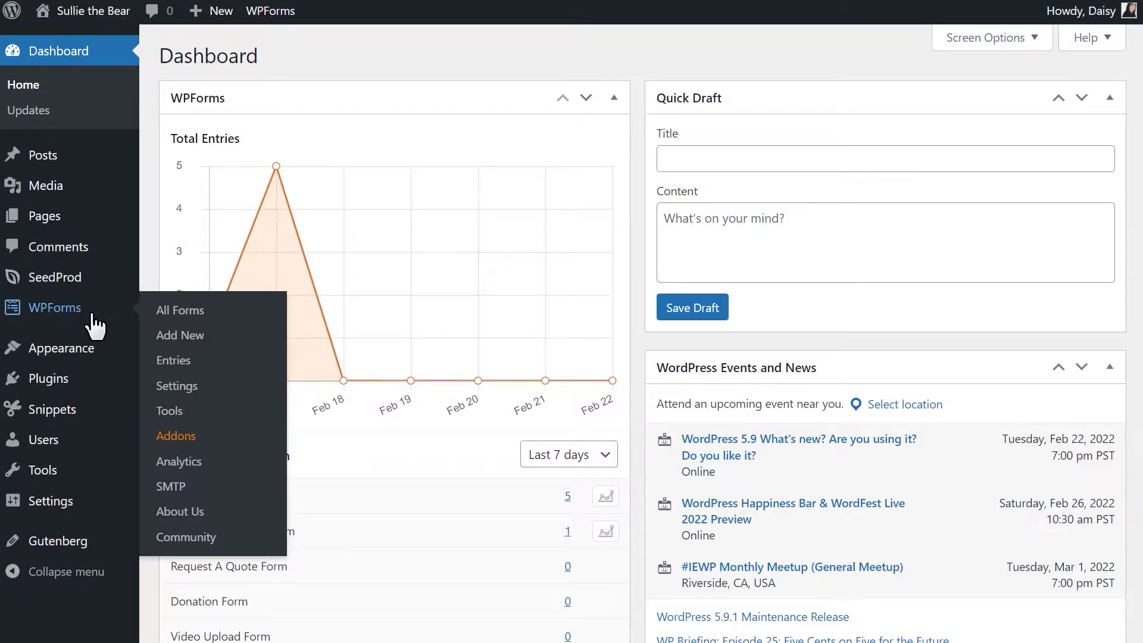
click(189, 438)
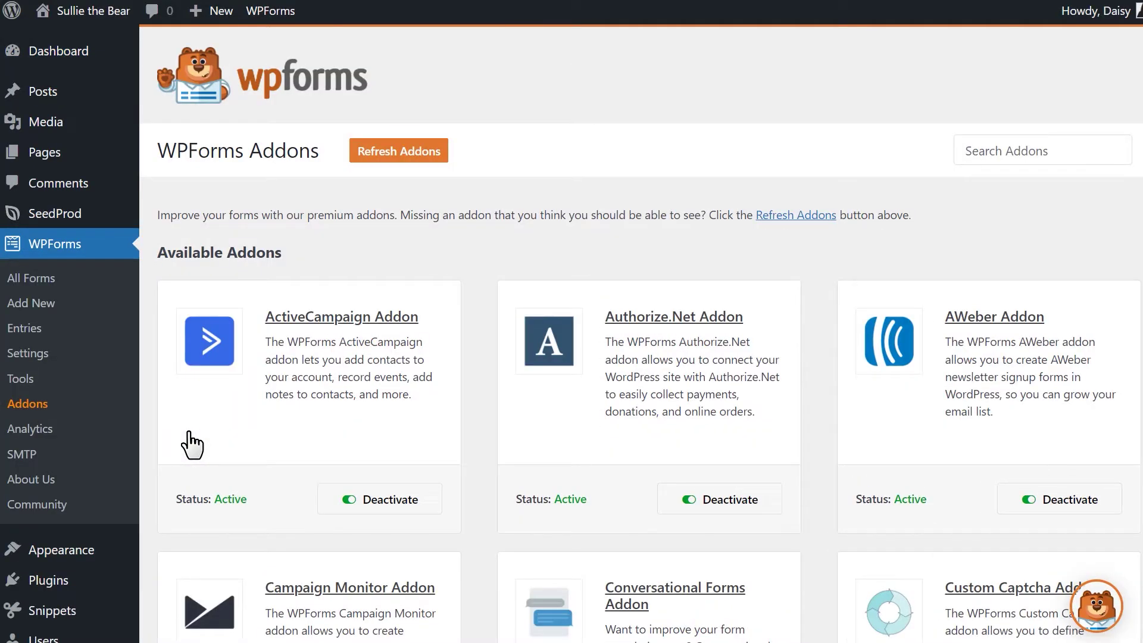
scroll(191, 446, down, 6)
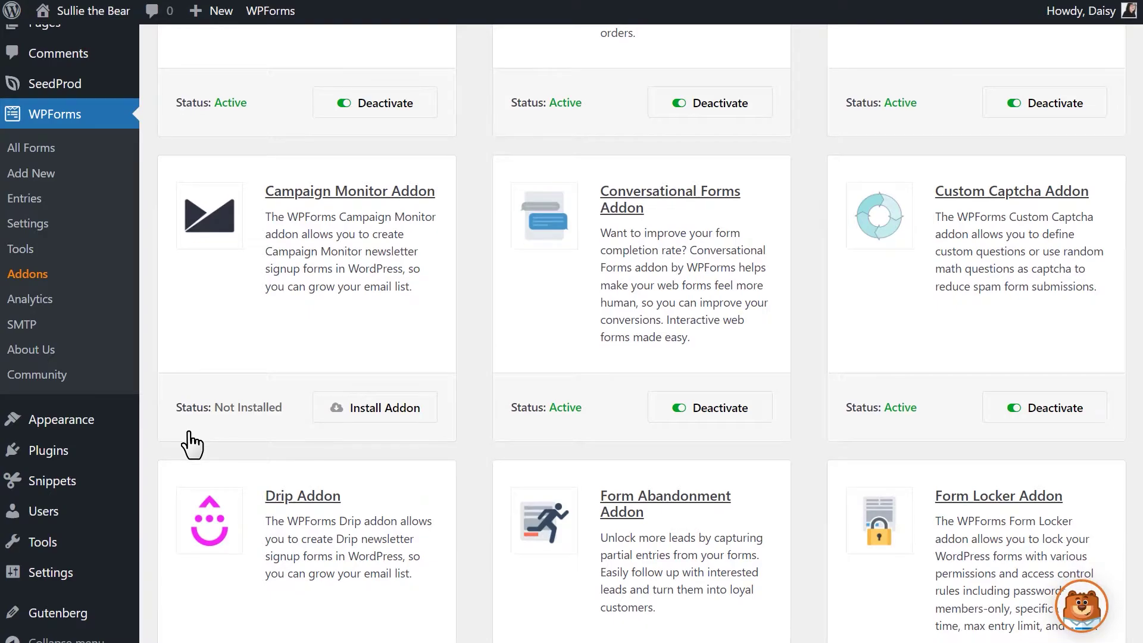
click(325, 419)
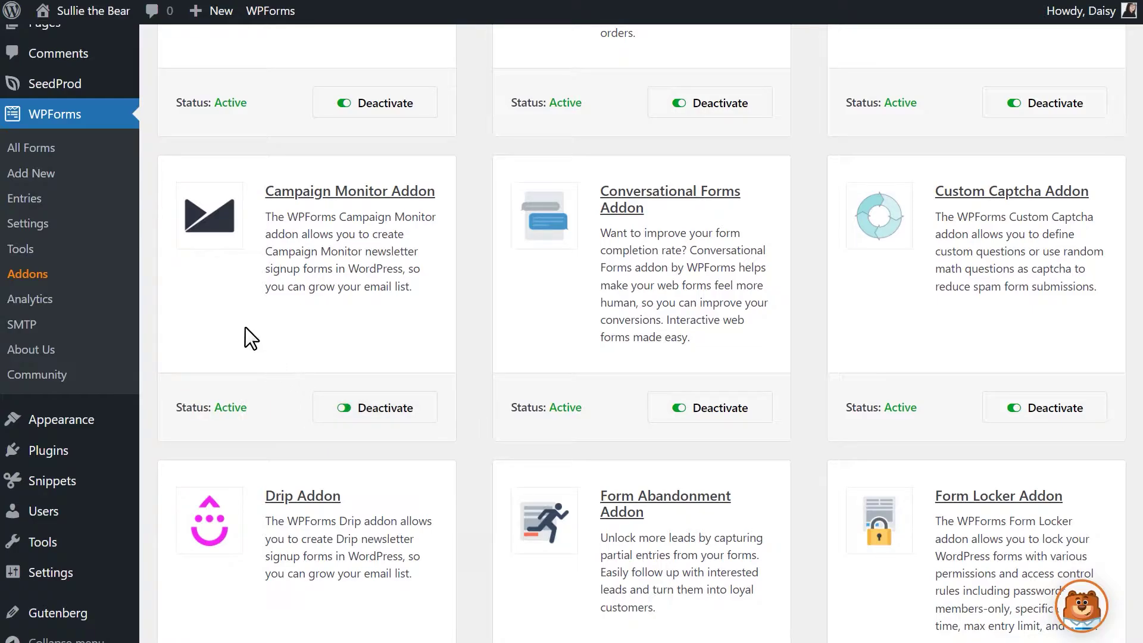
Step: Open WPForms Settings > Integrations and expand the Campaign Monitor integration
click(53, 226)
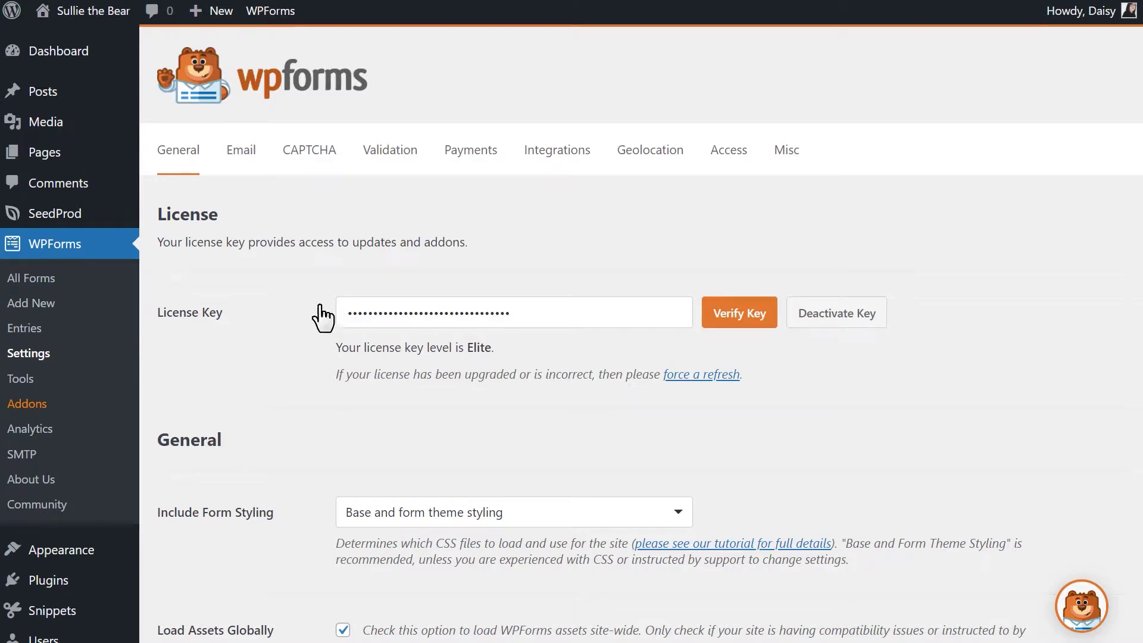
click(543, 153)
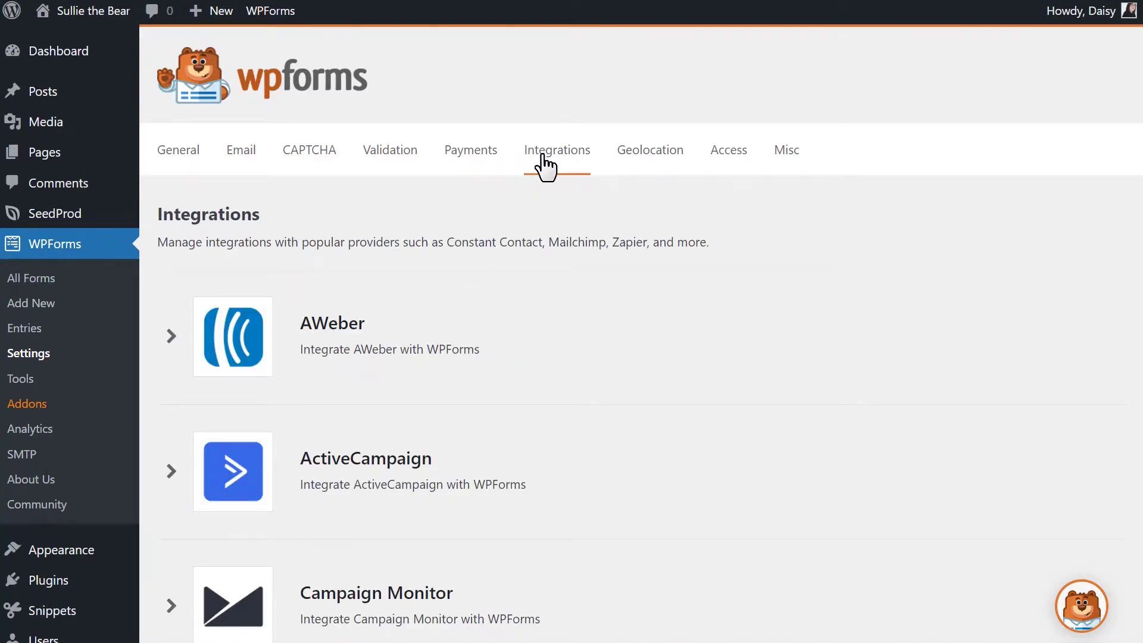
scroll(542, 164, down, 6)
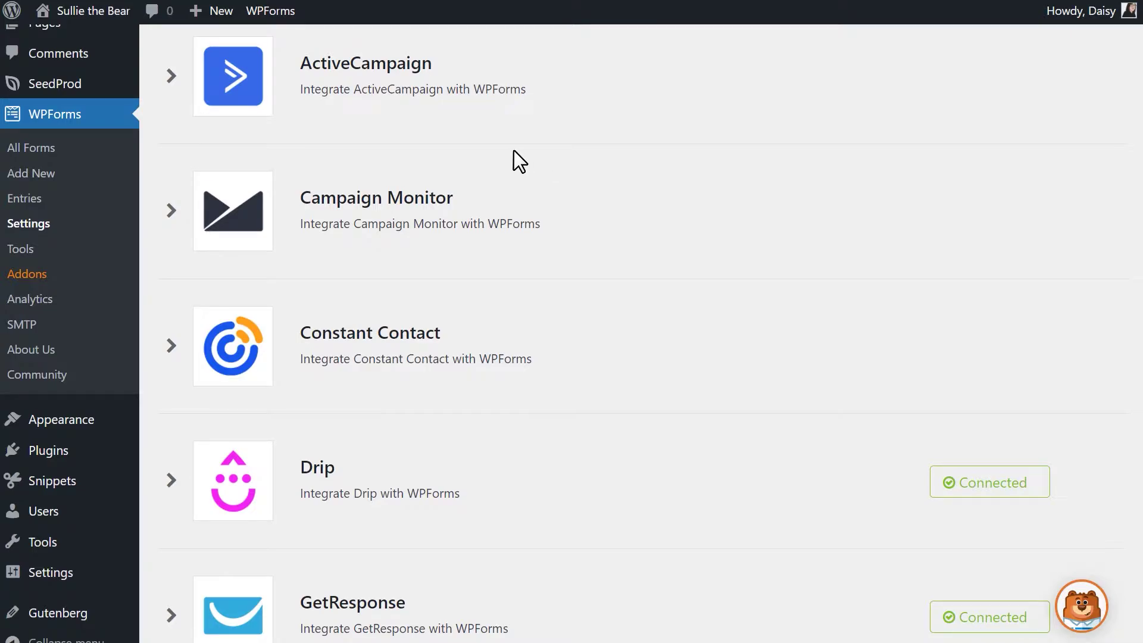
click(172, 210)
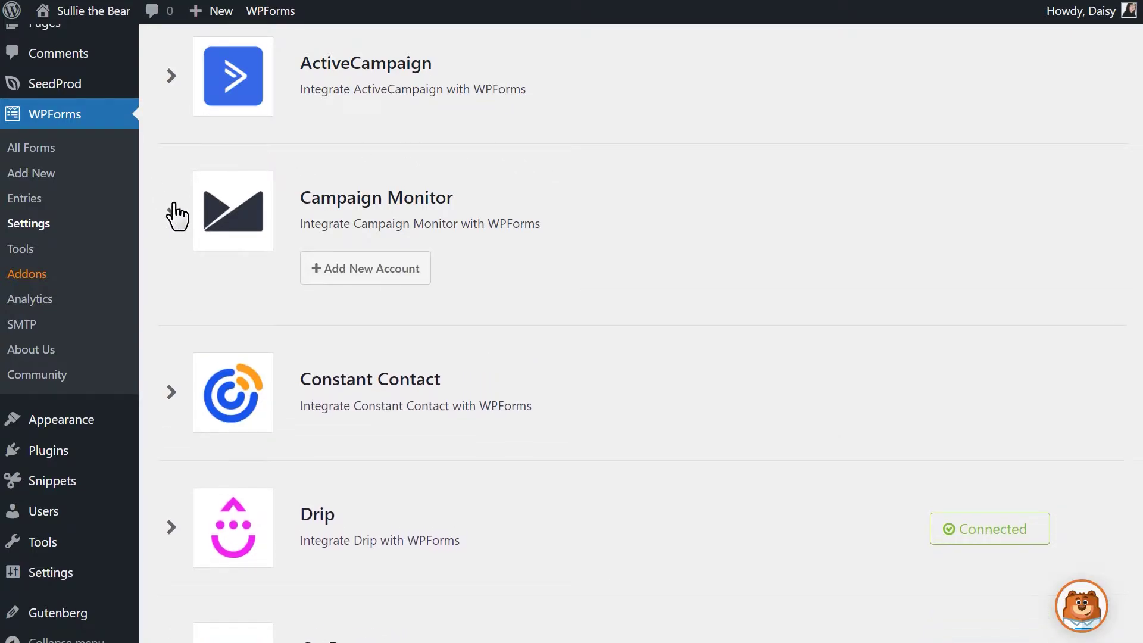
Step: Start a new Campaign Monitor account and step through its API Key, Client ID and nickname fields
click(323, 266)
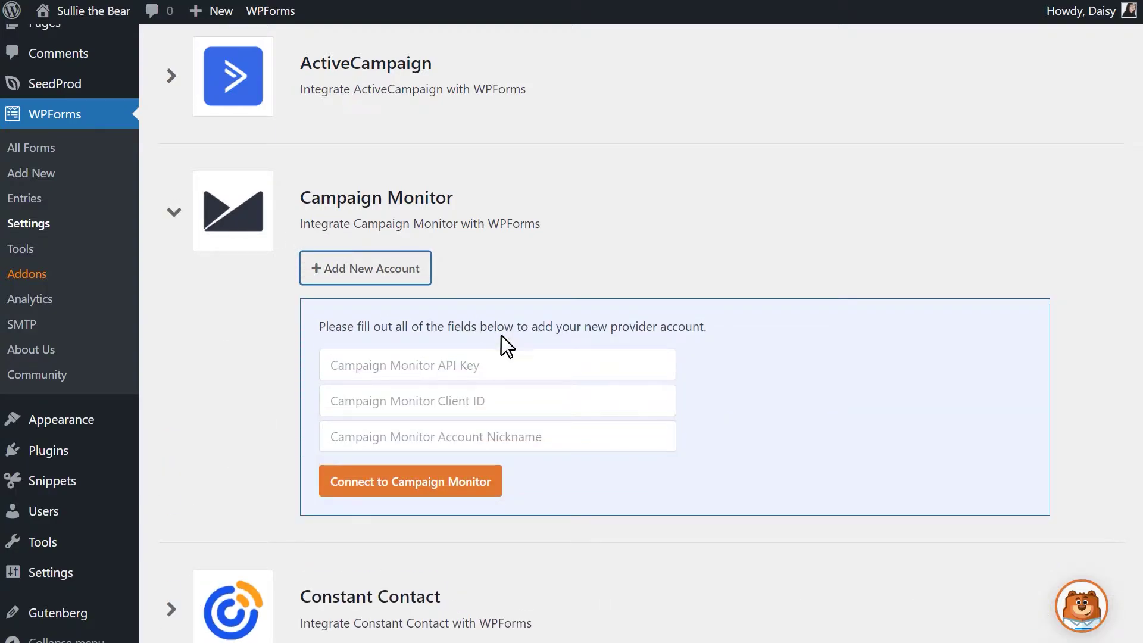
click(530, 354)
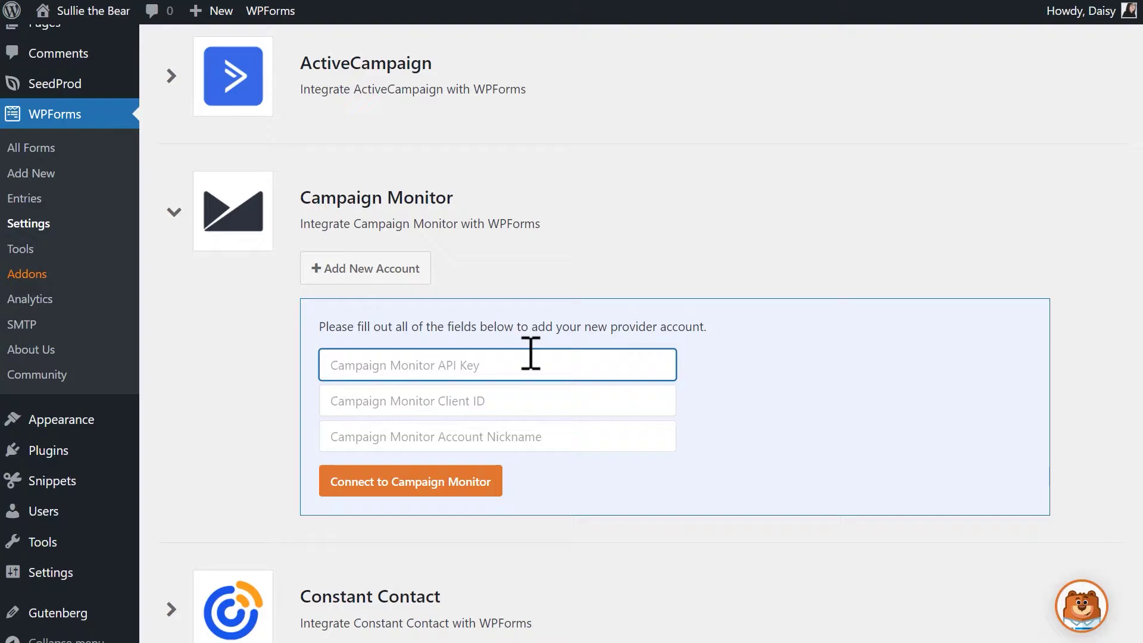
click(541, 398)
click(579, 434)
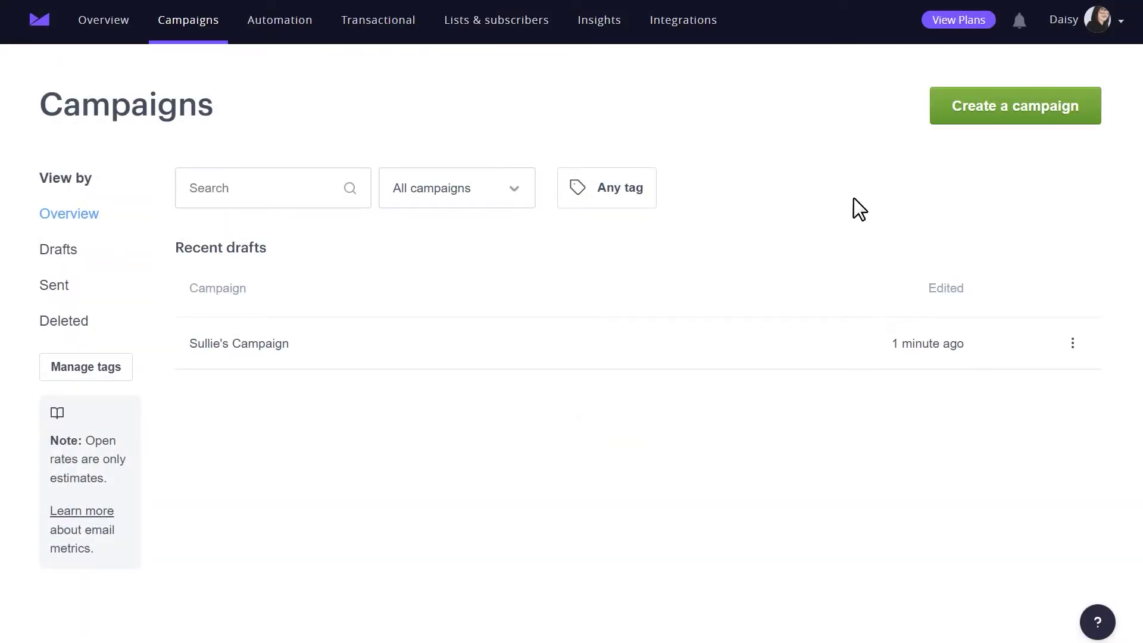
Step: In Campaign Monitor's Account settings > API keys, reveal the API key and select it for copying
click(1101, 27)
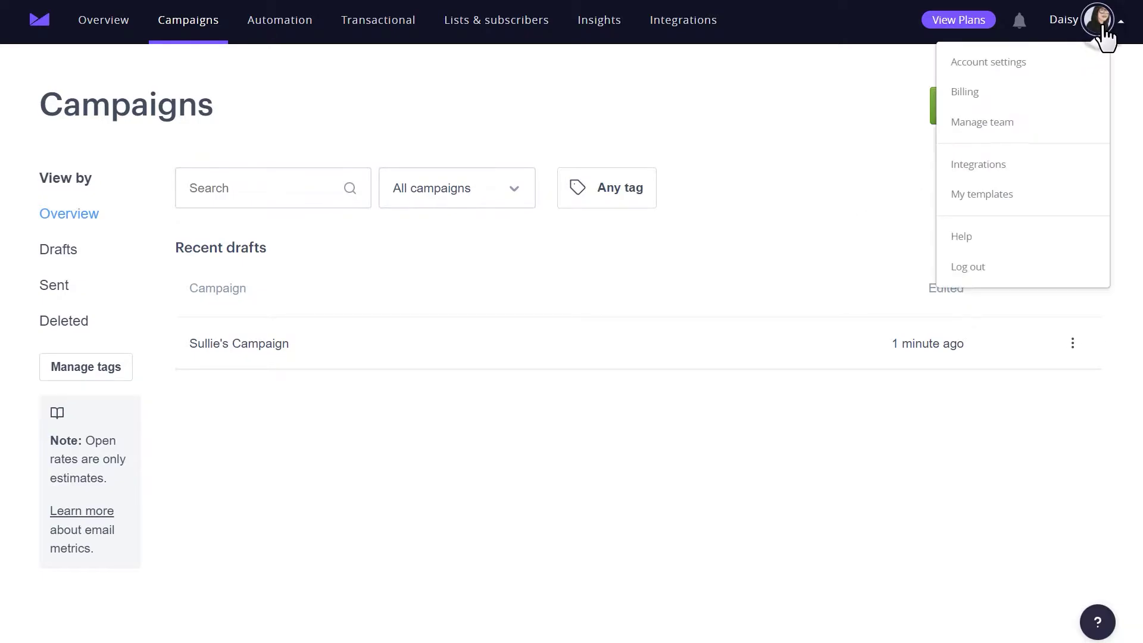
click(1059, 63)
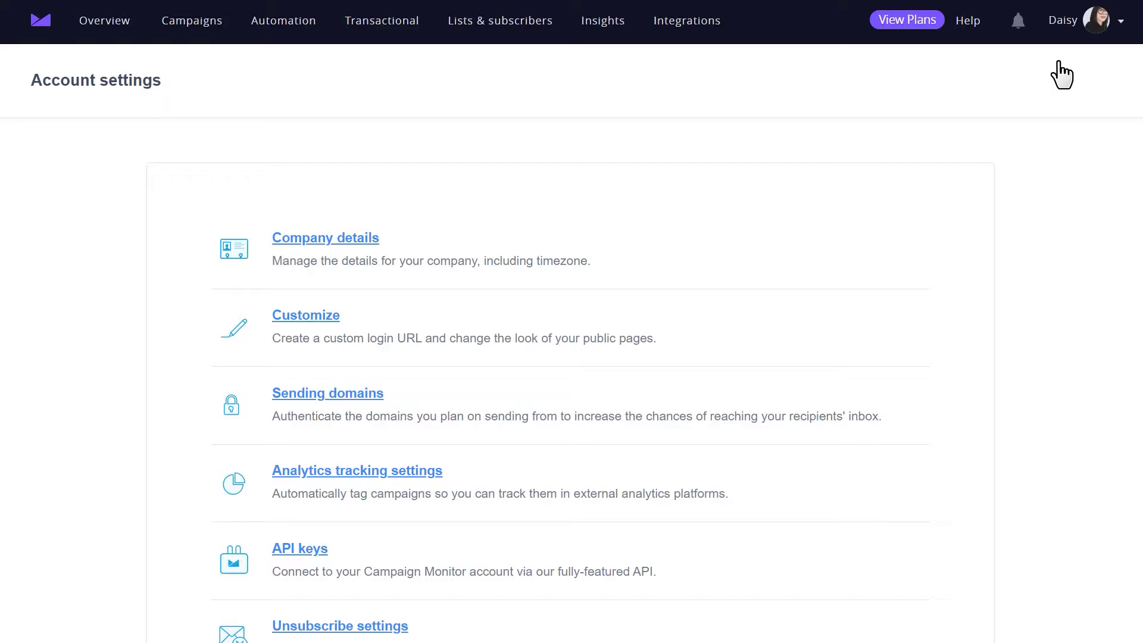
click(295, 548)
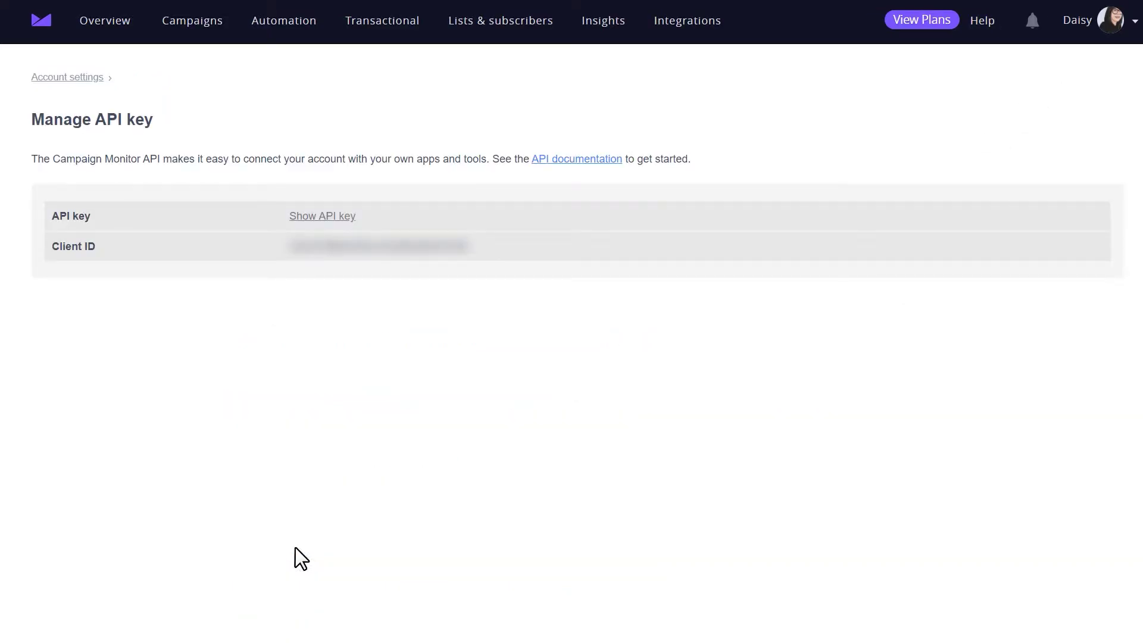
click(351, 217)
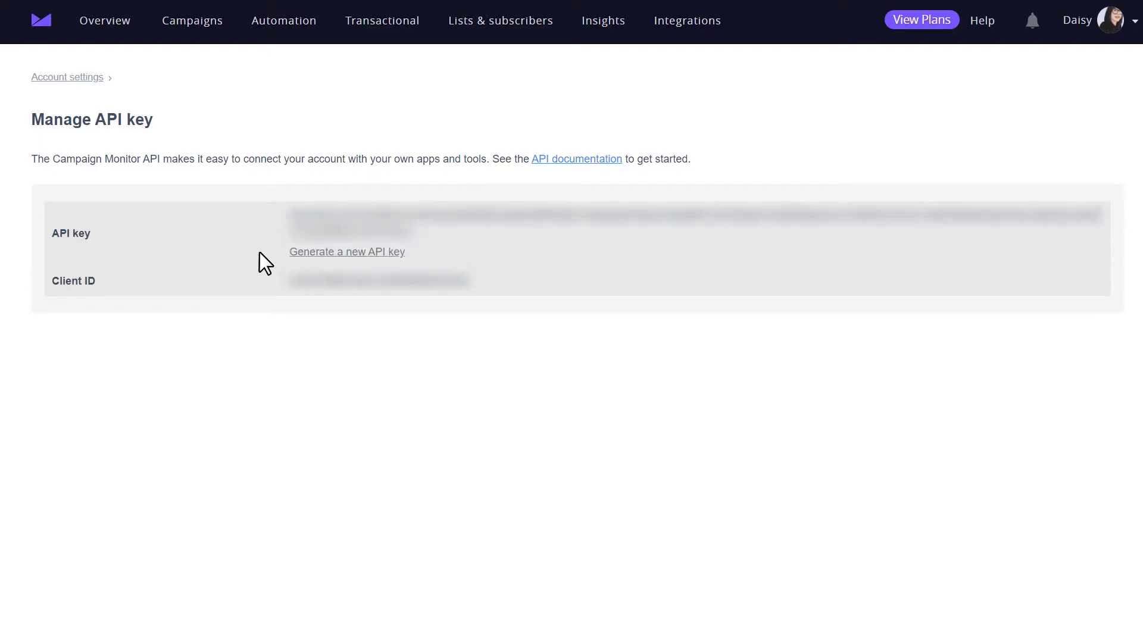
drag(290, 208, 423, 245)
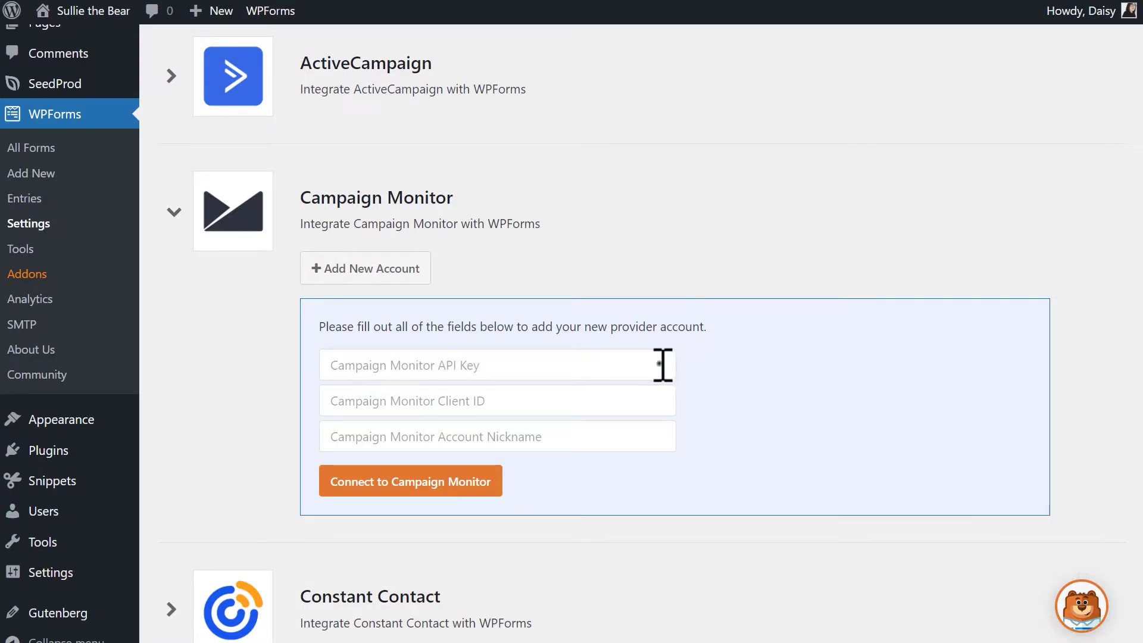
Step: Paste the copied API key and the Client ID into the WPForms new-account form
click(662, 365)
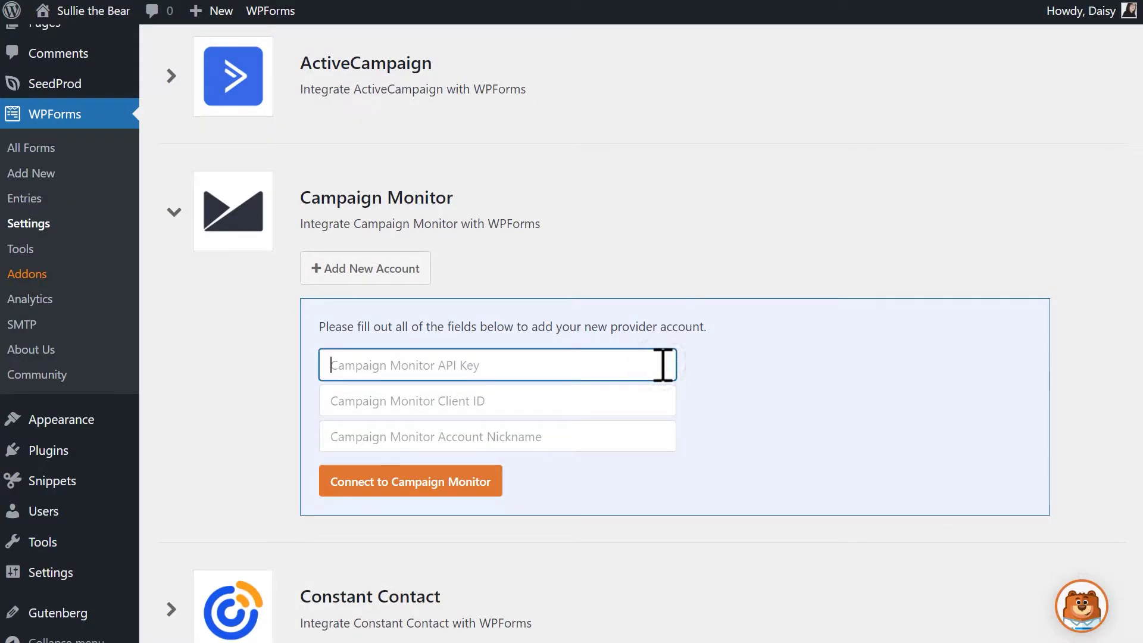
key(ctrl+v)
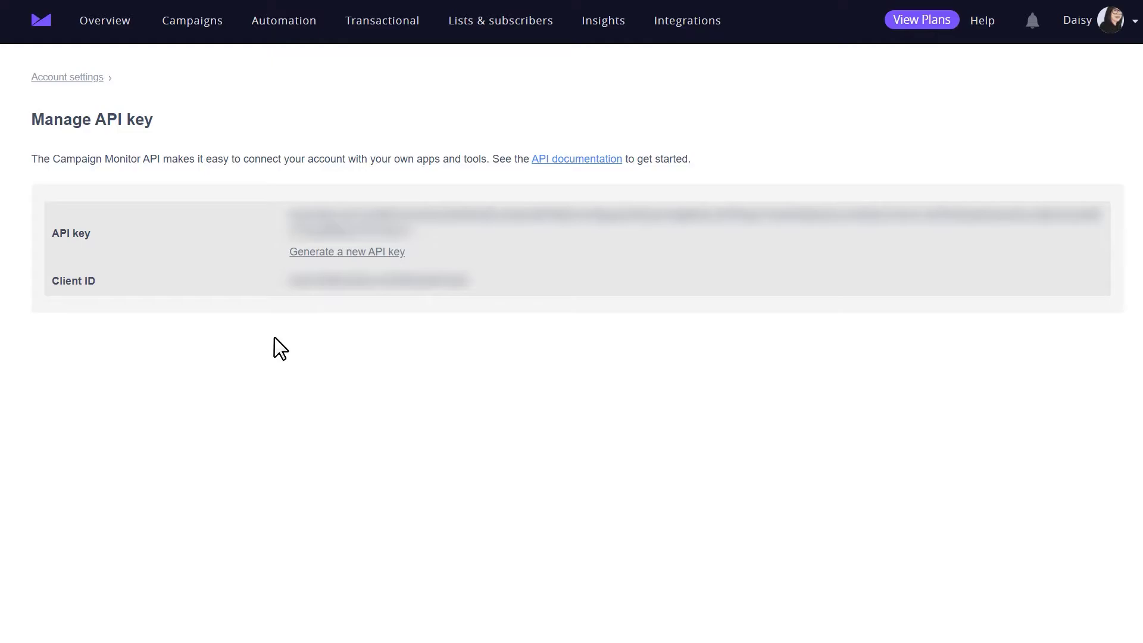
drag(281, 277, 477, 291)
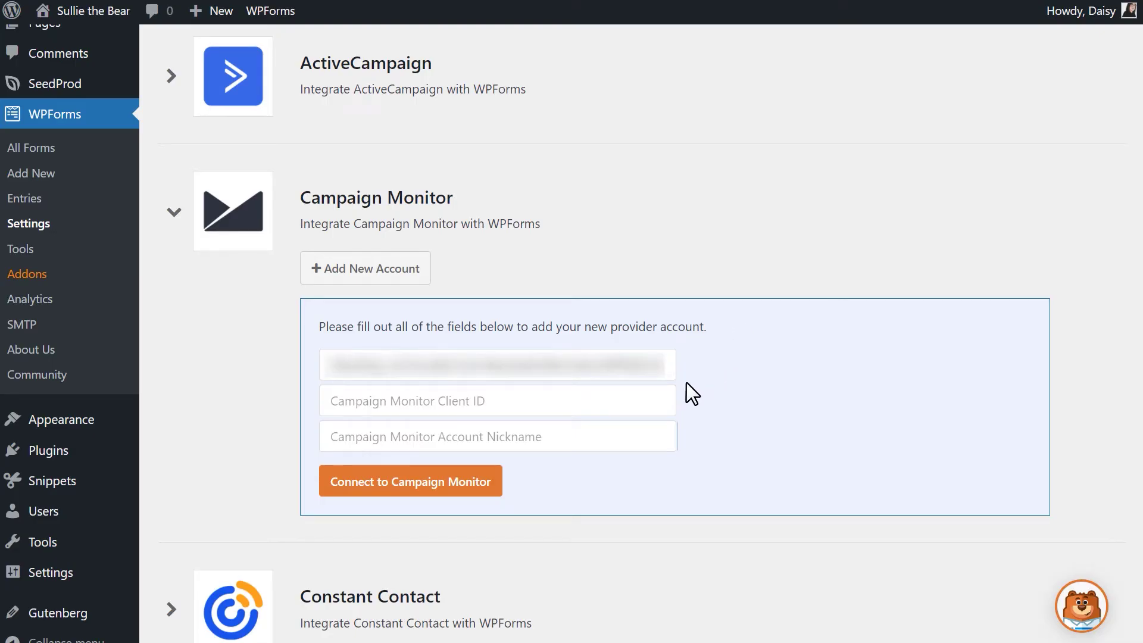
click(648, 402)
key(ctrl+v)
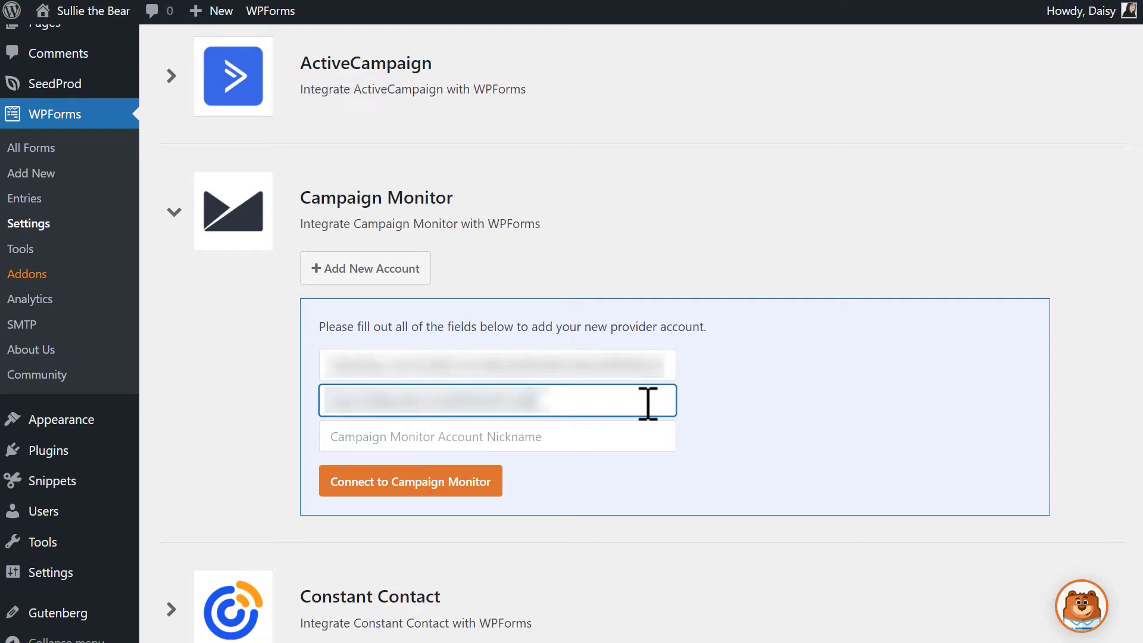
Step: Name the account 'Sullie's Account' and connect it to Campaign Monitor
click(627, 435)
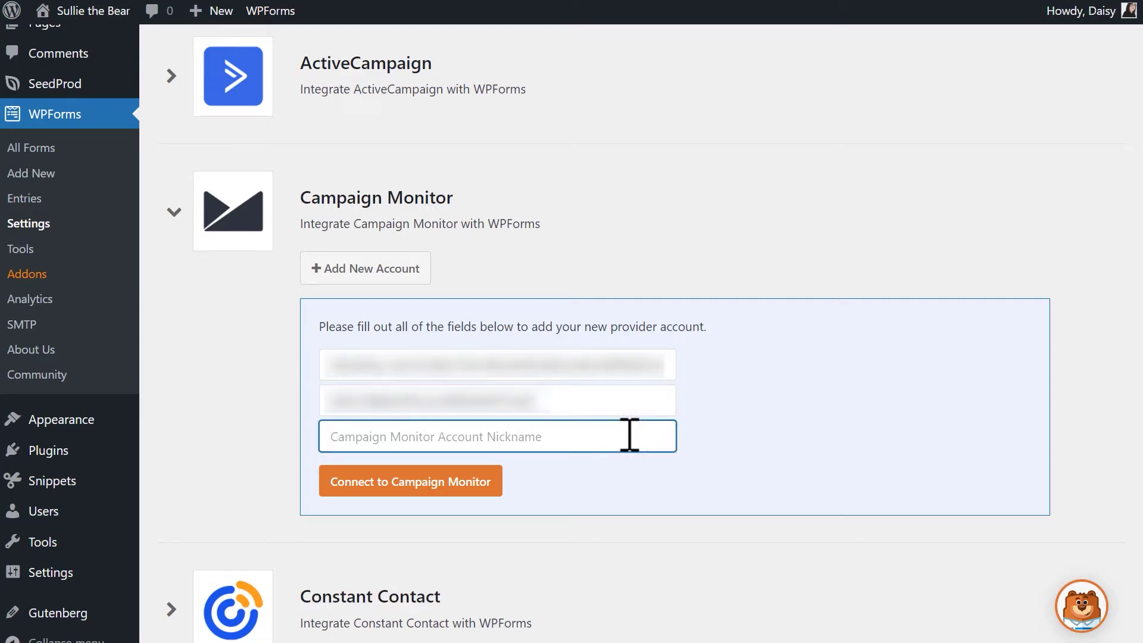
text(Sullie's Account)
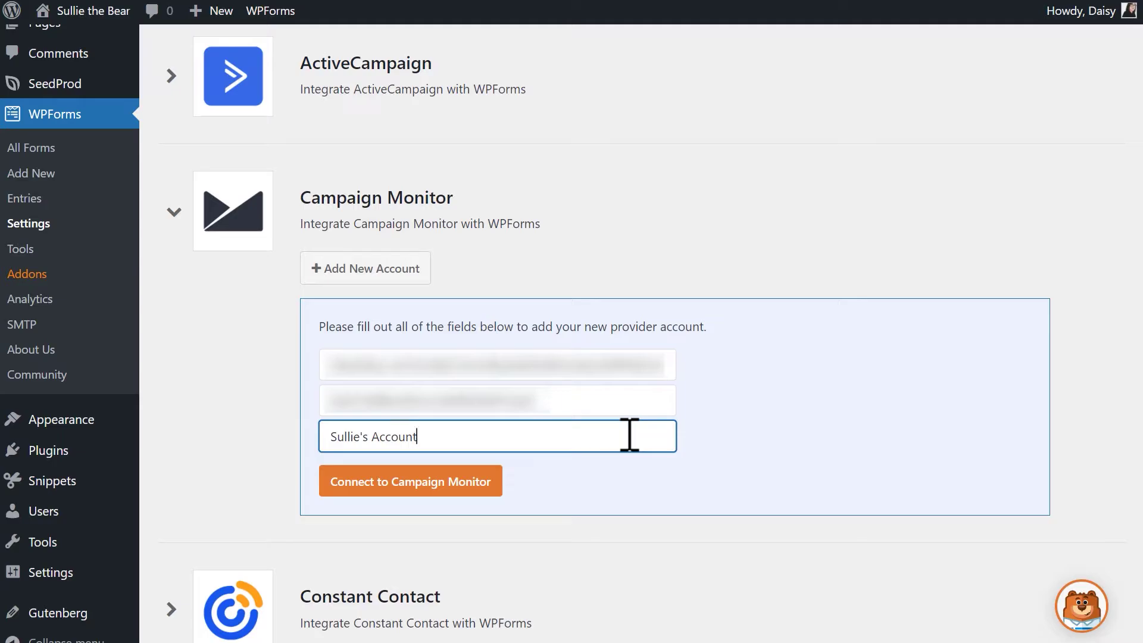
click(493, 477)
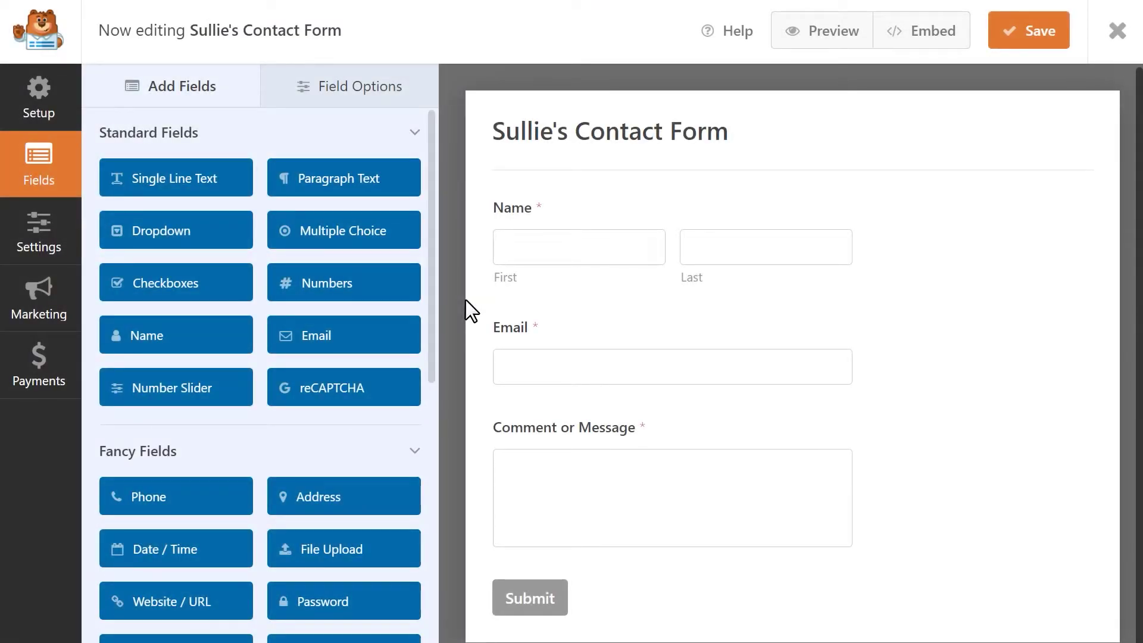
Step: Switch the Sullie's Contact Form builder to the Marketing integrations panel
click(45, 301)
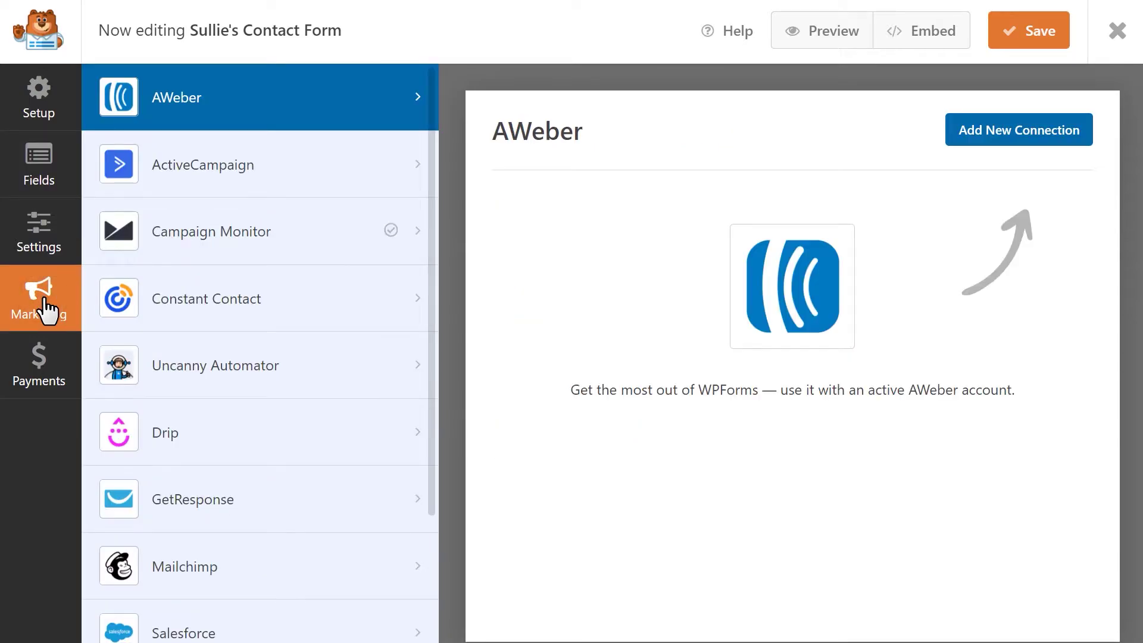
Step: Add a Campaign Monitor connection nicknamed 'Sullie's Connection' to the form
click(324, 238)
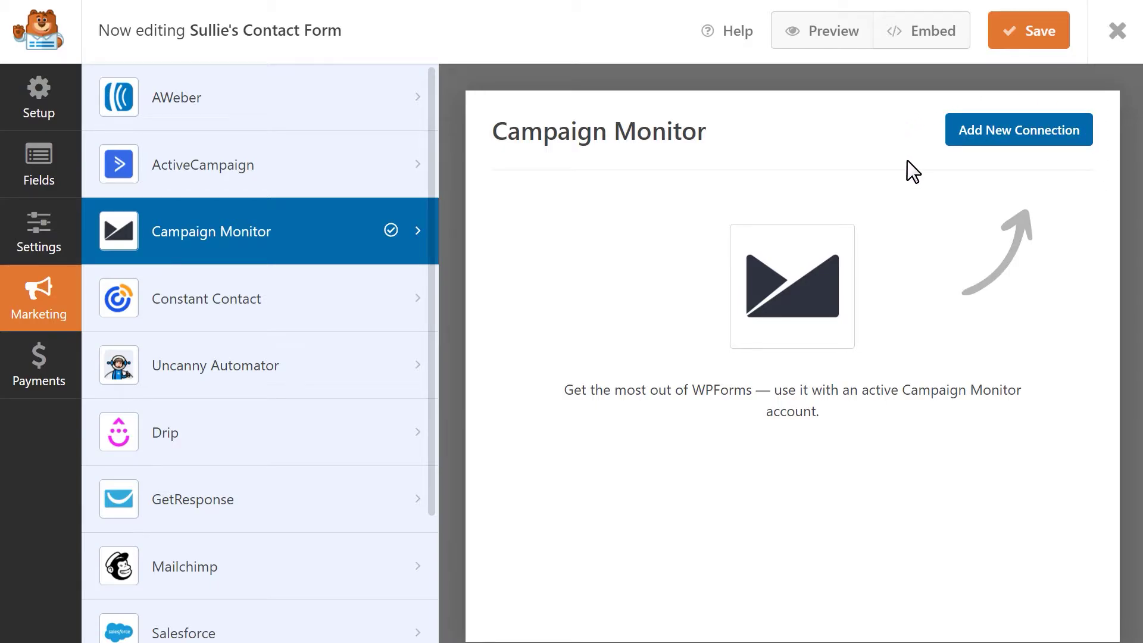
click(961, 132)
text(Sullie's Connection)
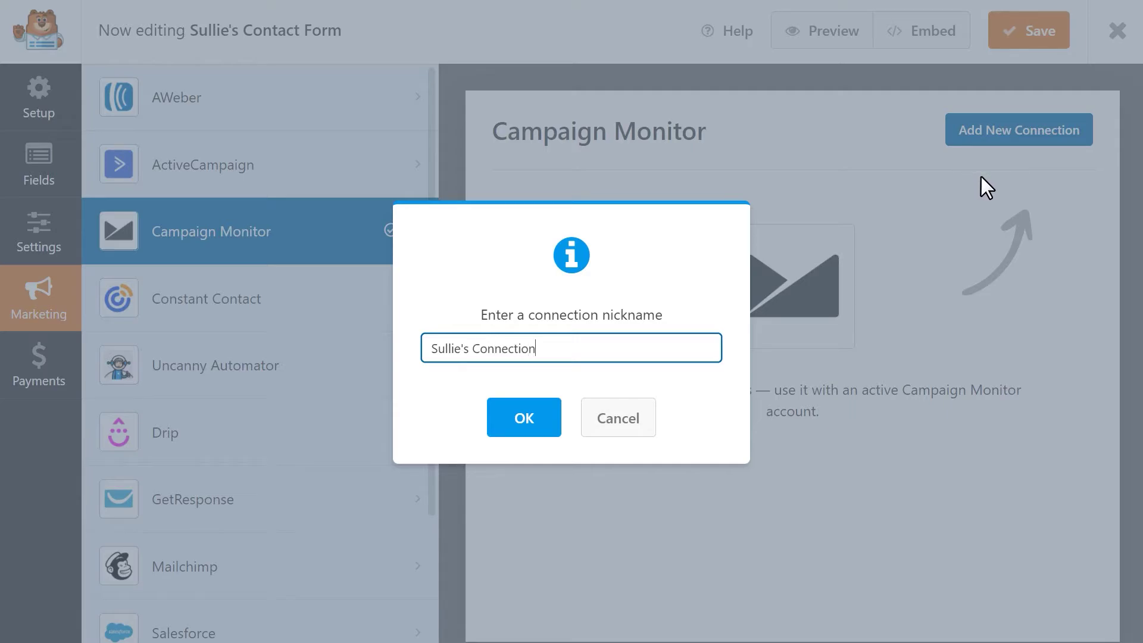
click(554, 416)
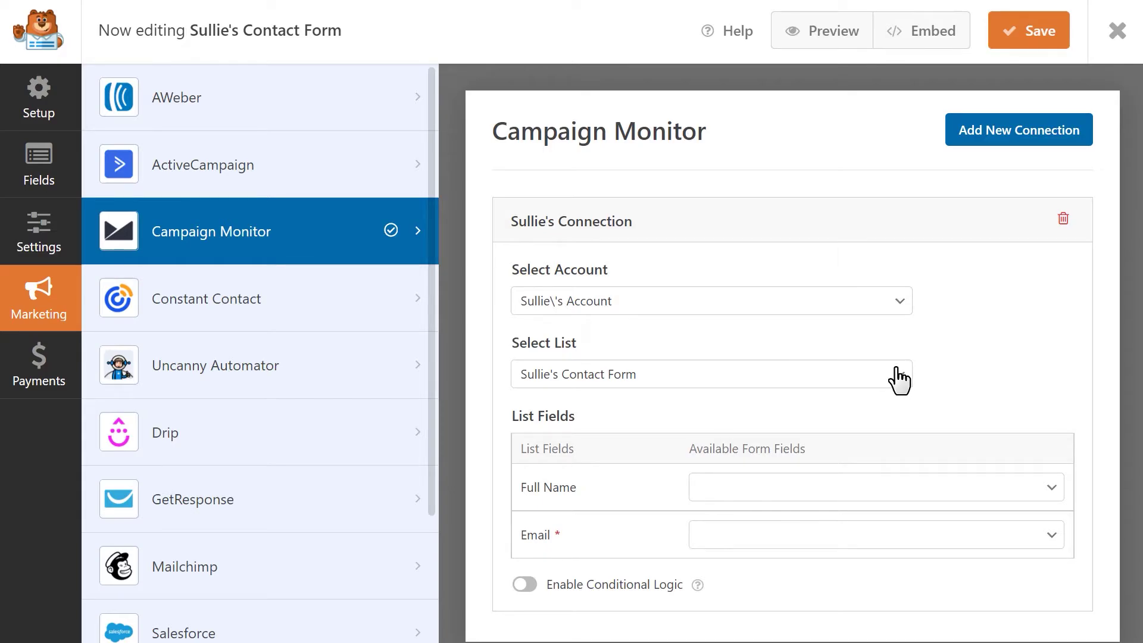
Step: Map the list's Full Name to Name (Full) and Email to the form's Email field
click(933, 491)
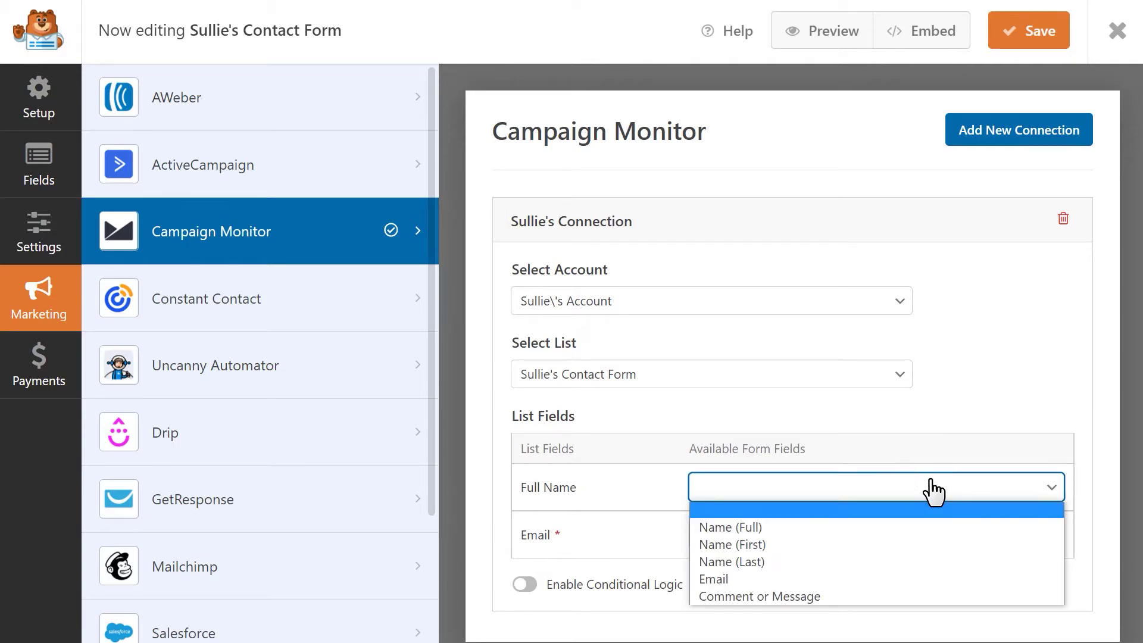
click(830, 527)
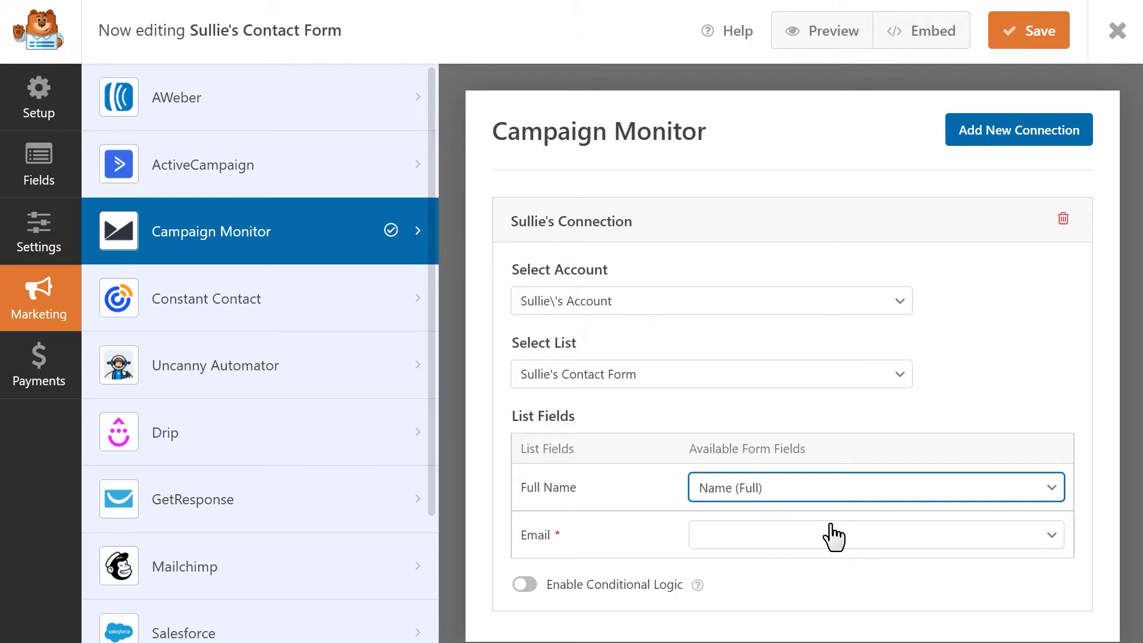
click(829, 533)
click(805, 567)
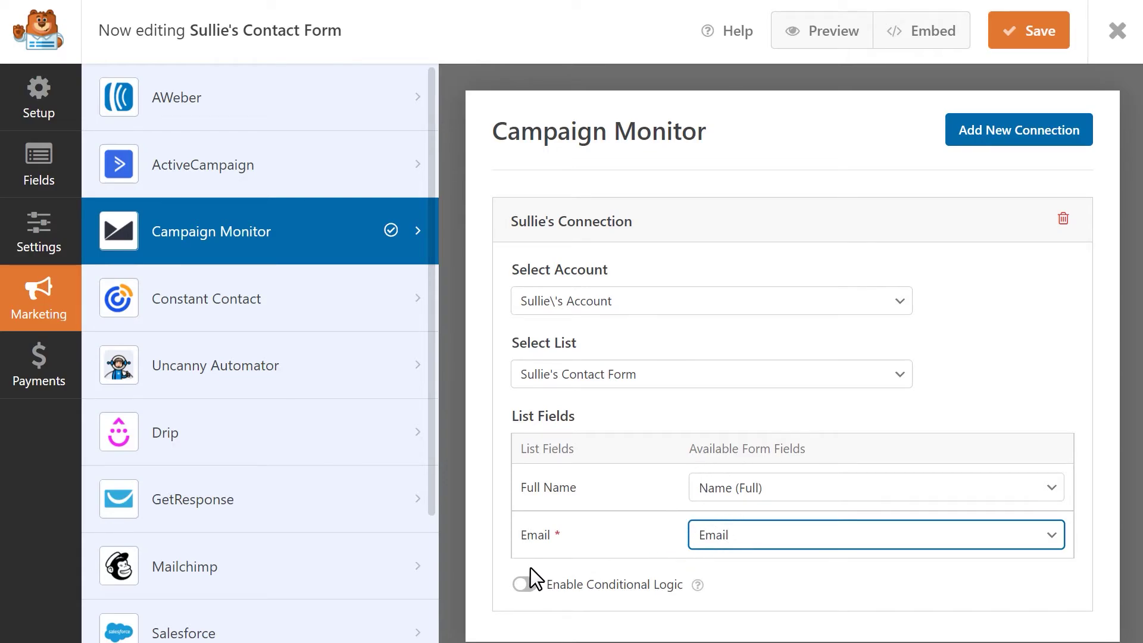
Step: Enable conditional logic, save the connection, and submit a test entry via the Contact Us form
click(521, 584)
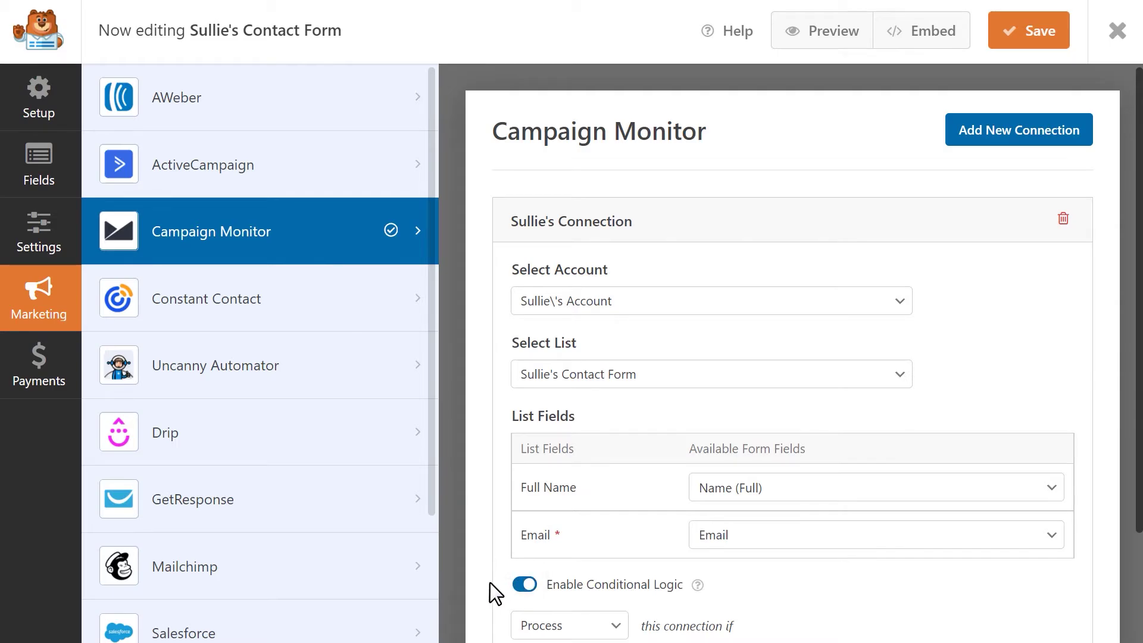
scroll(490, 583, down, 3)
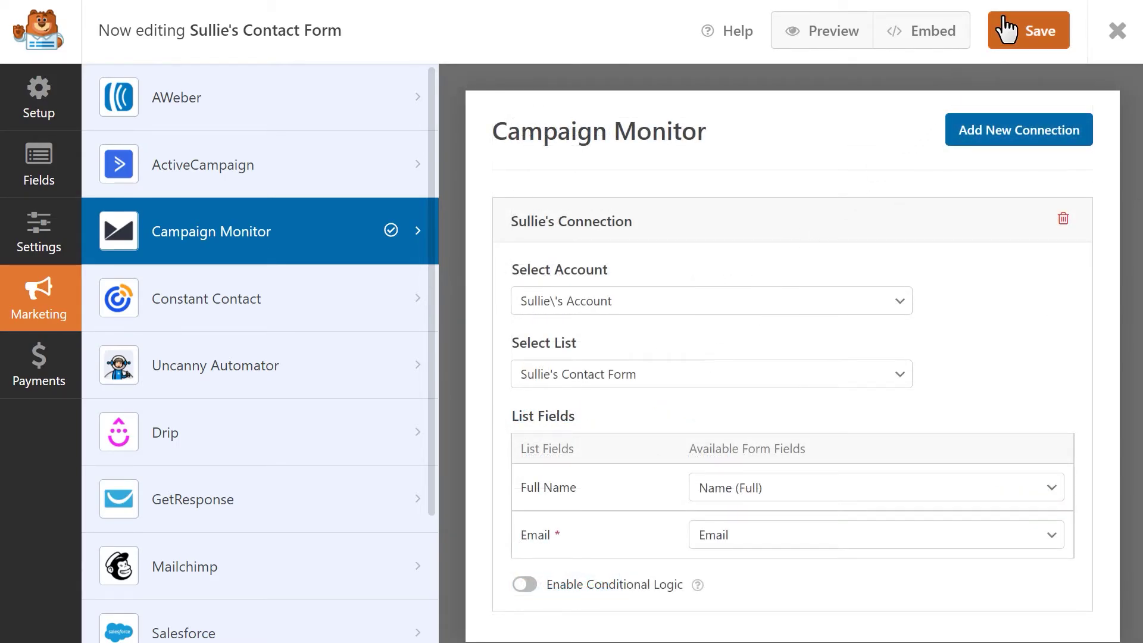
click(1006, 30)
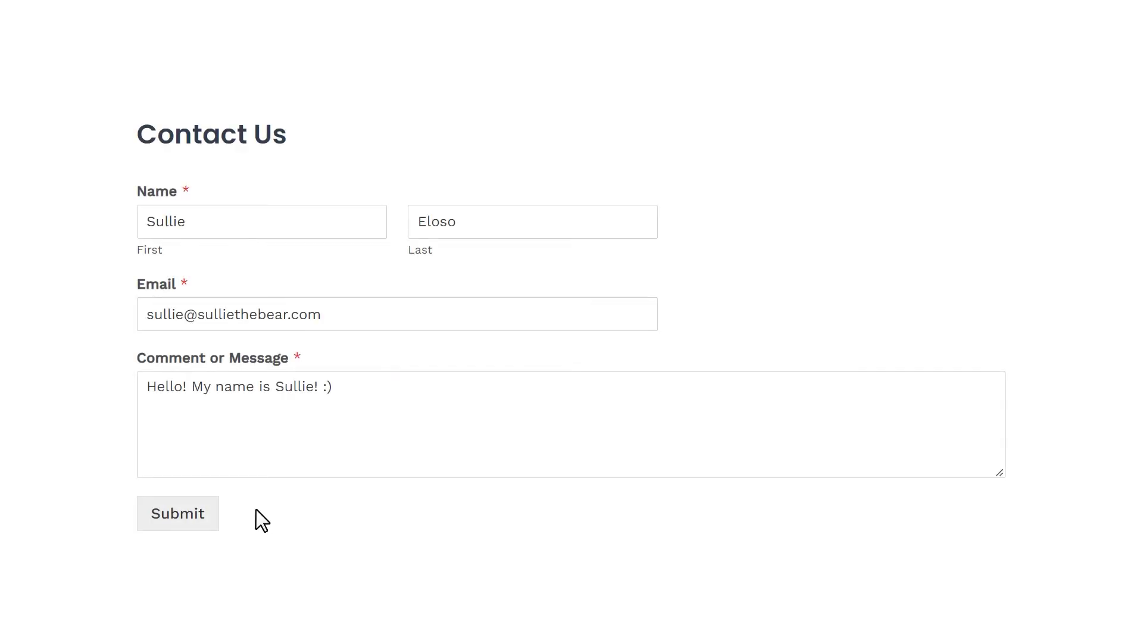
click(208, 515)
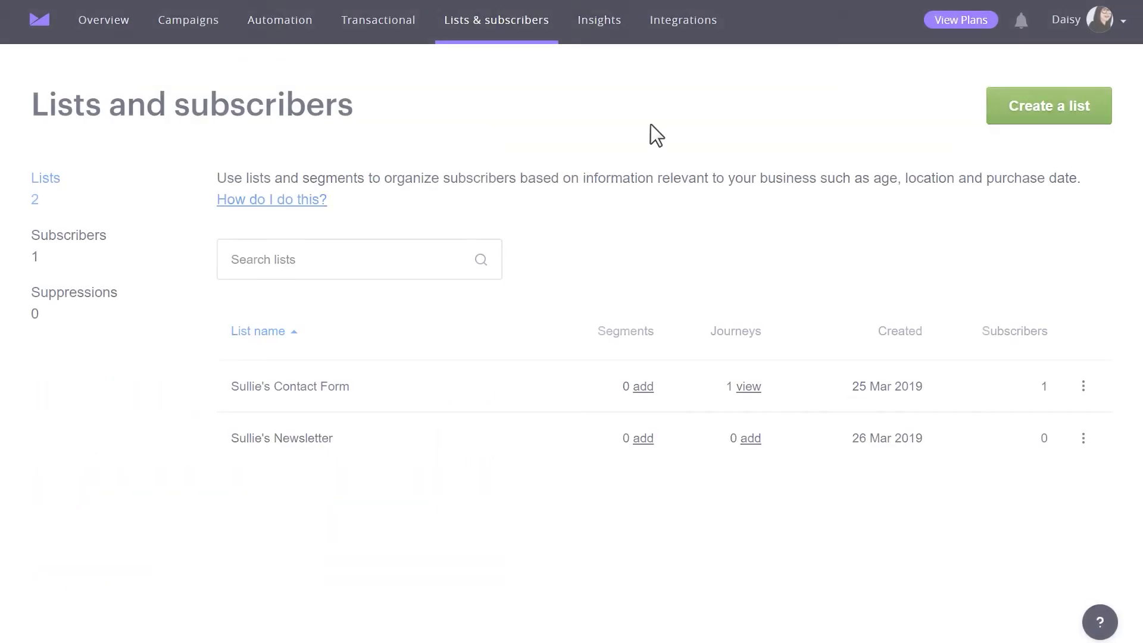
Step: Open the Sullie's Contact Form list and view the new test subscriber's profile
click(319, 383)
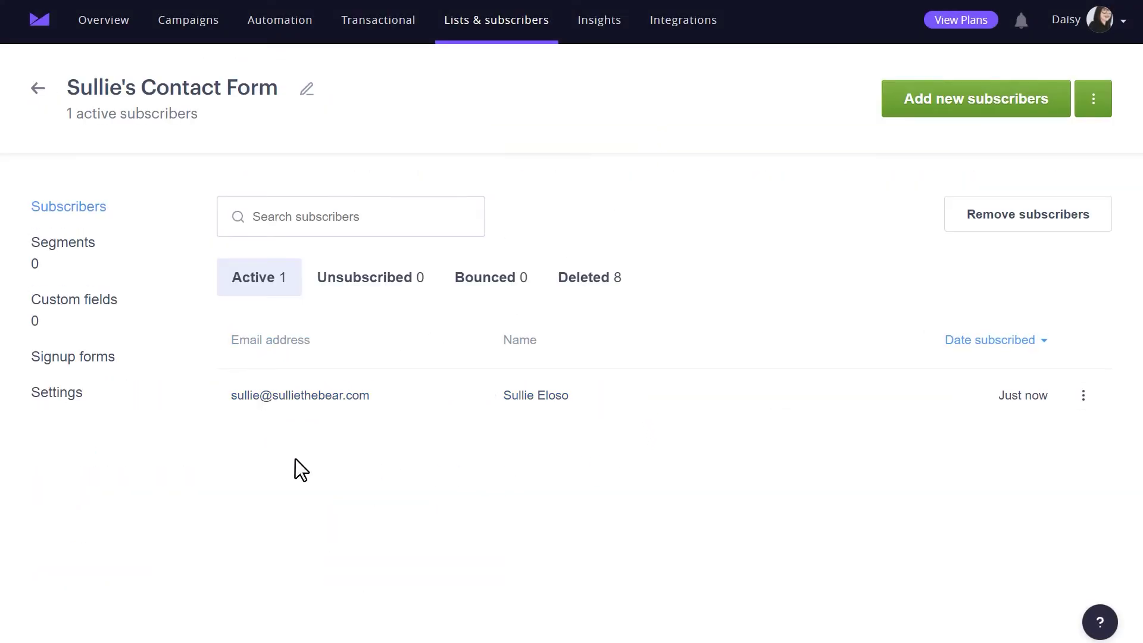
click(344, 395)
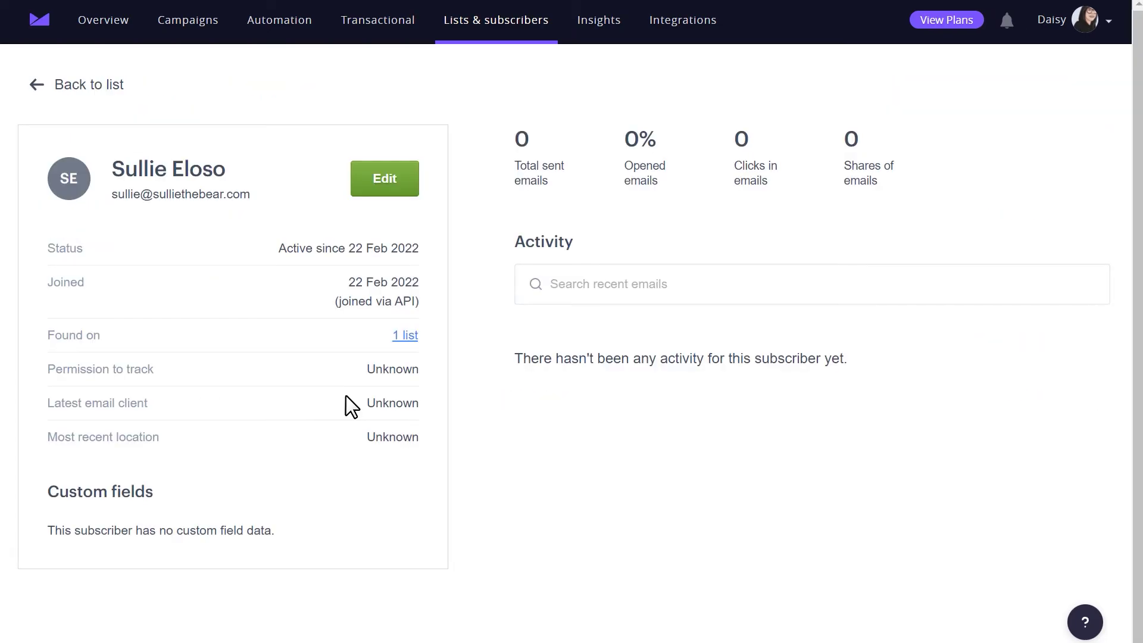